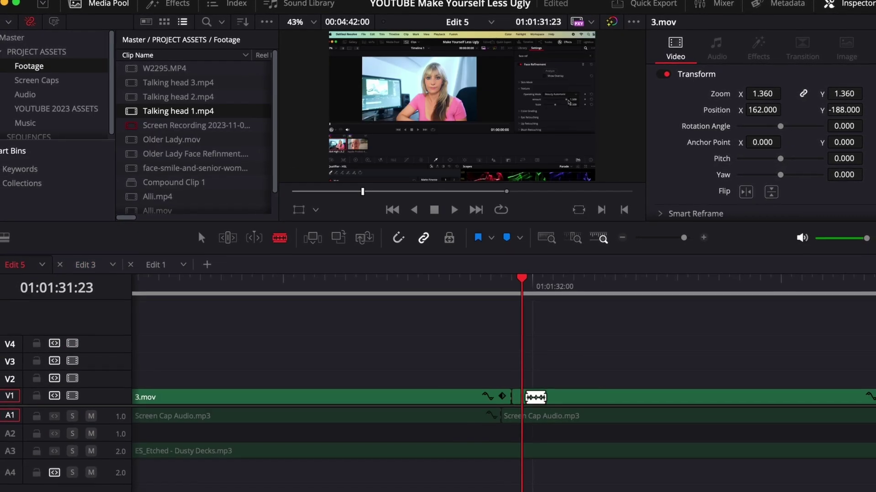
# Scroll down the channel's Videos tab to older tutorials like the subtitles and motion-tracking ones
pyautogui.press('r')
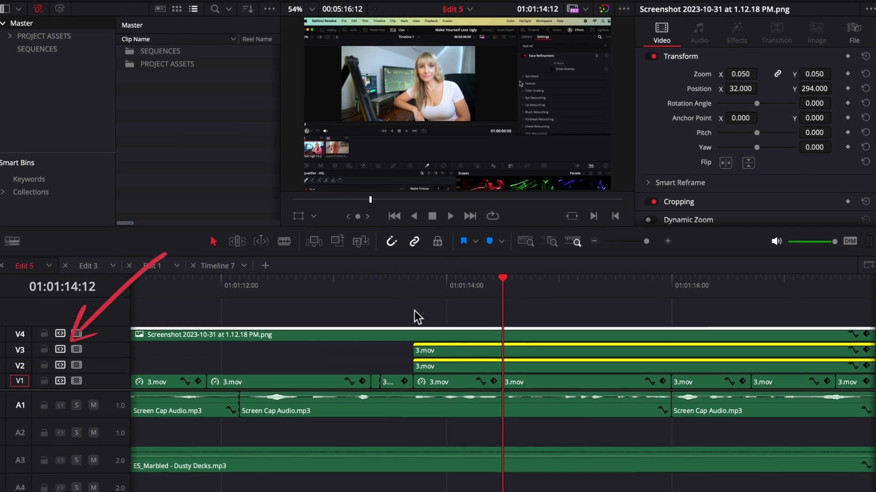
pyautogui.press('space')
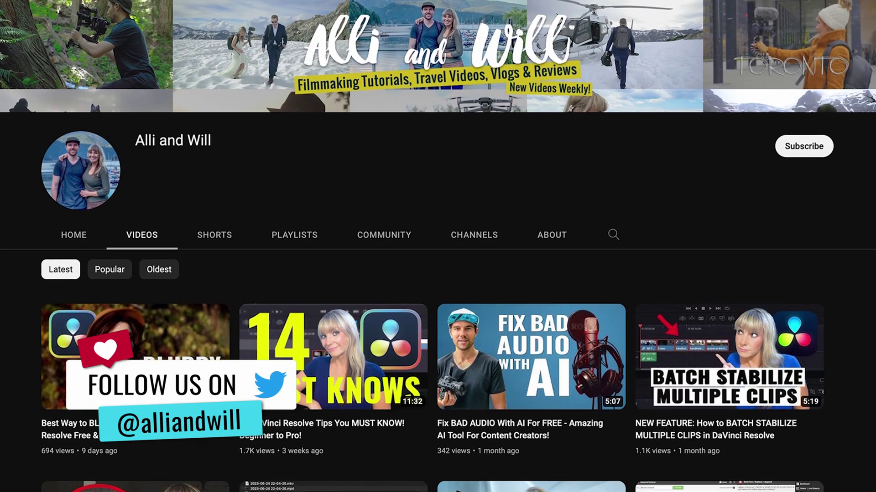
pyautogui.scroll(-4, 438, 246)
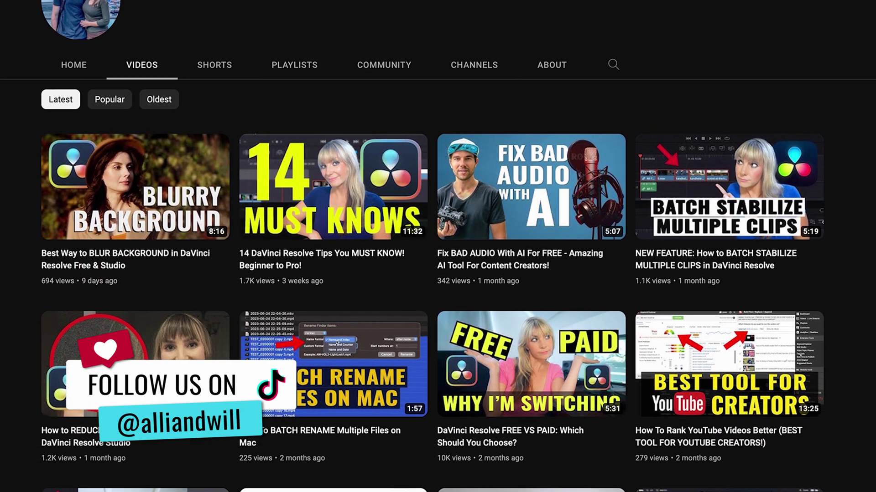
pyautogui.scroll(-4, 438, 246)
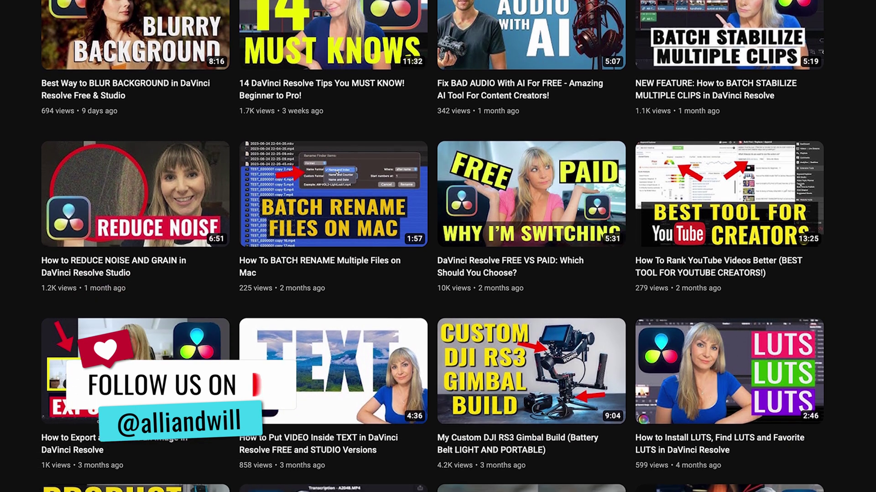
pyautogui.scroll(-4, 437, 246)
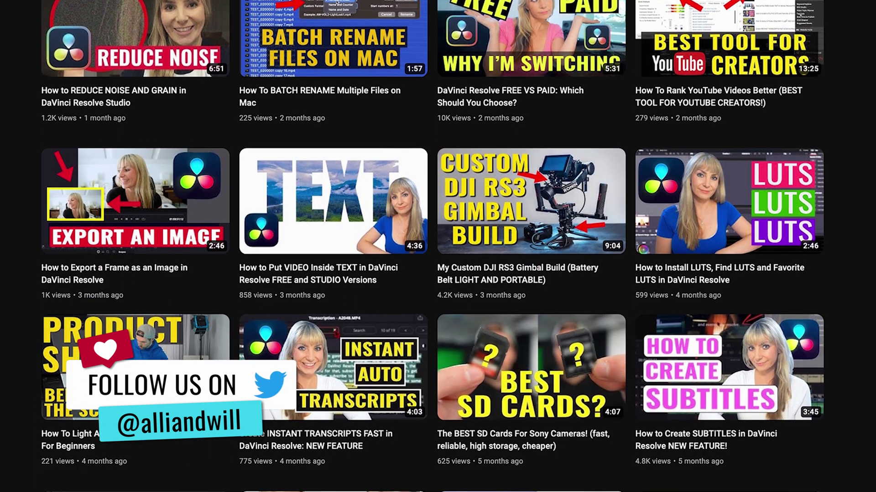
pyautogui.scroll(-4, 438, 246)
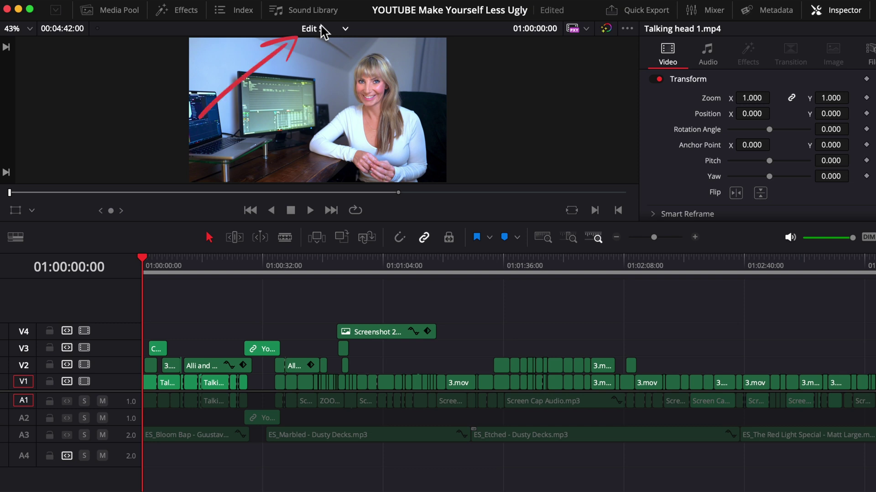
# Switch to the Edit 2 timeline, then pick Edit 4 in the Media Pool's SEQUENCES bin
pyautogui.click(321, 27)
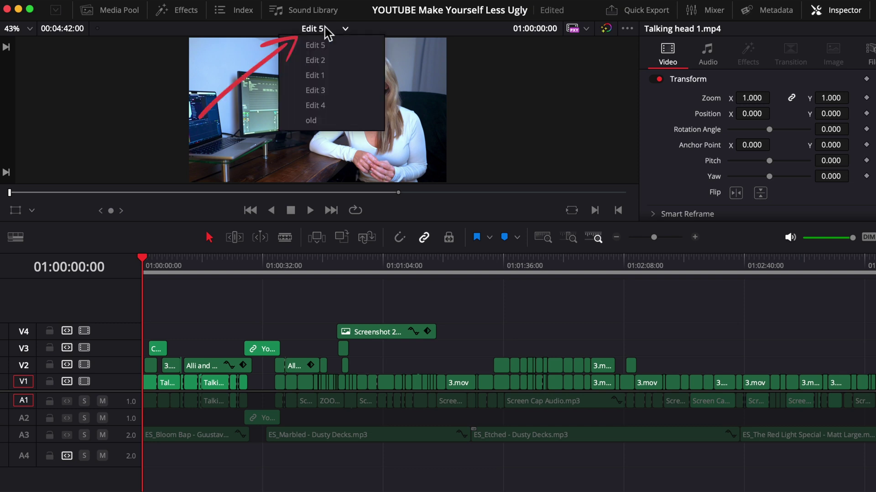
pyautogui.click(319, 63)
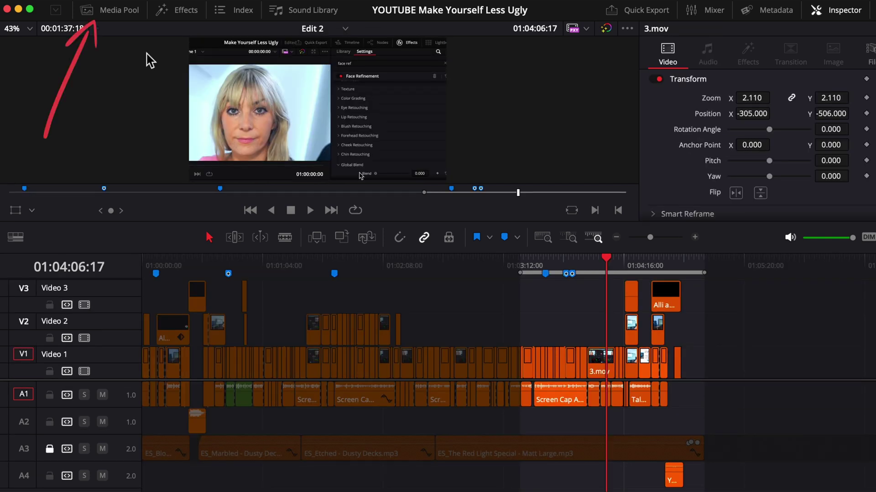
pyautogui.click(112, 10)
pyautogui.click(146, 103)
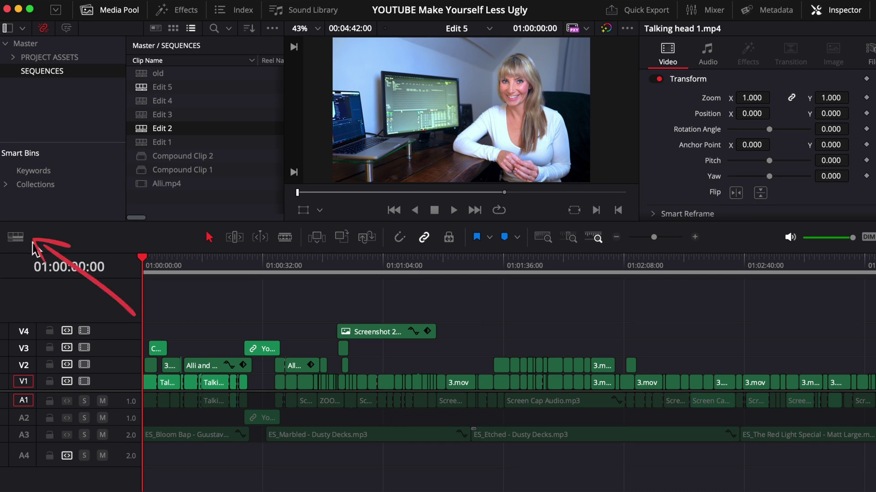
# Enable Stacked Timelines and open Edit 3 and Edit 1 as extra timeline tabs
pyautogui.click(16, 238)
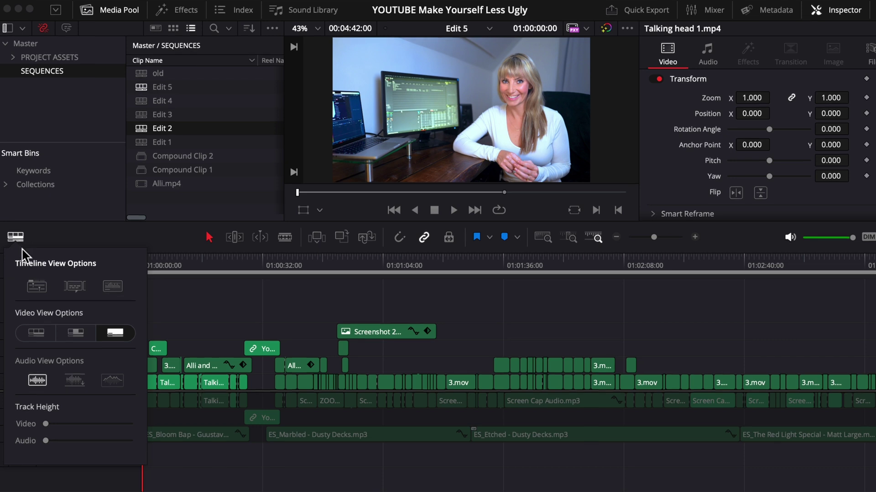
pyautogui.click(35, 287)
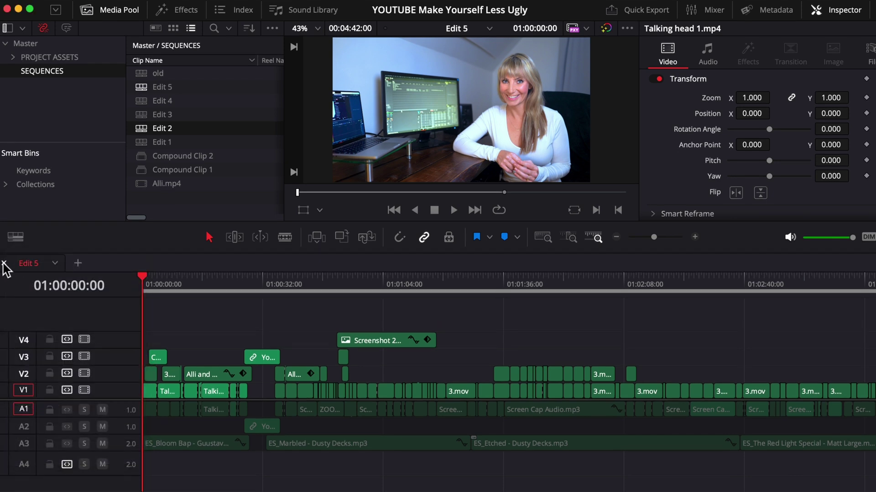
pyautogui.doubleClick(151, 115)
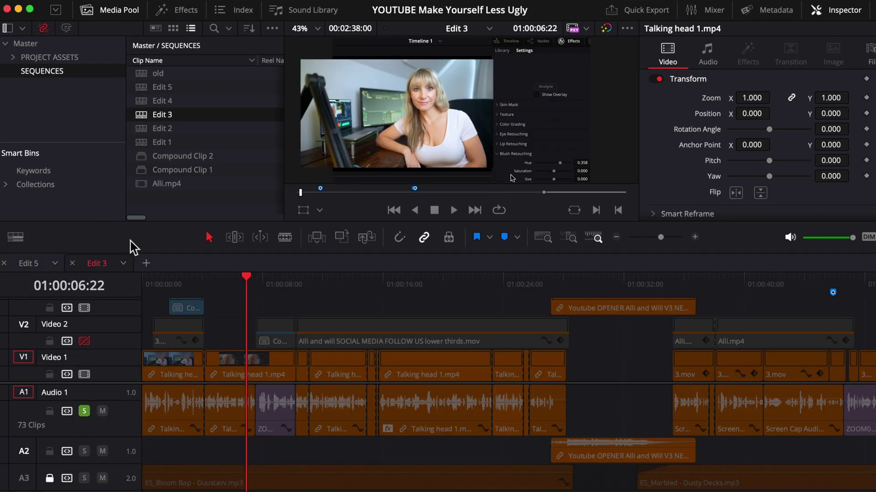
pyautogui.doubleClick(145, 143)
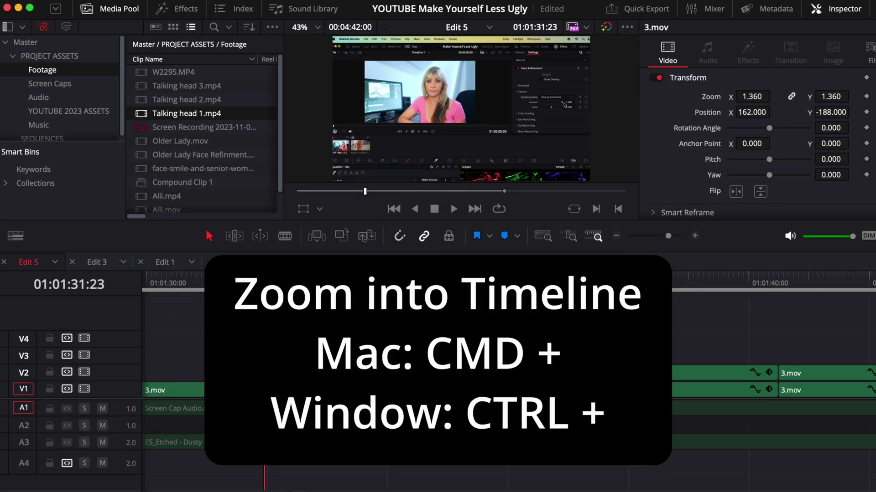
# Blade 3.mov twice on V1 to isolate a one-frame slice and move it up to V2
pyautogui.press('super+equal')
pyautogui.press('super+equal')
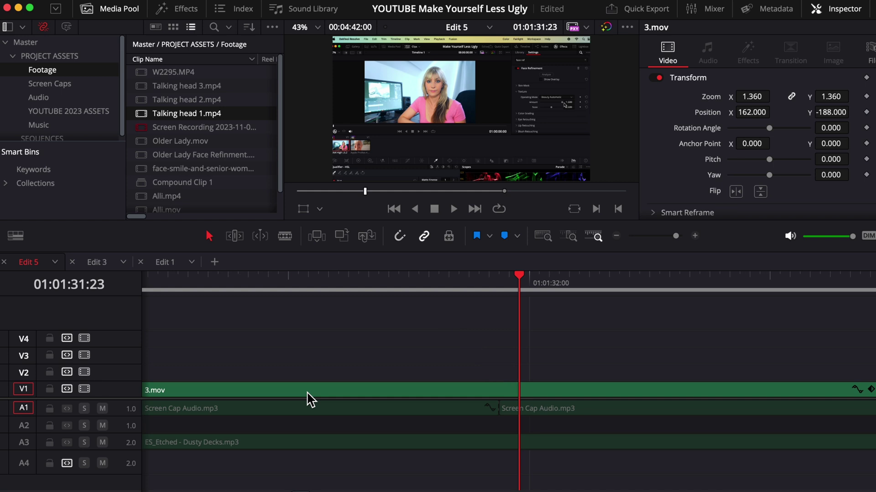
pyautogui.press('b')
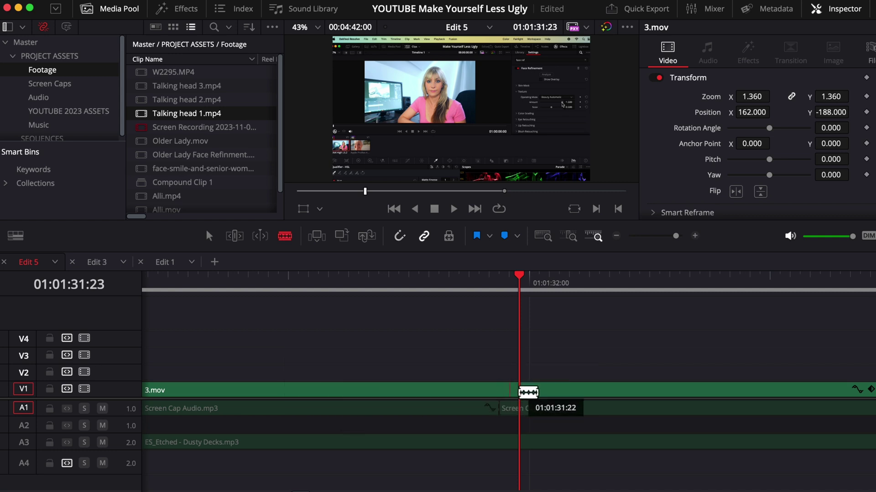
pyautogui.click(510, 391)
pyautogui.click(532, 391)
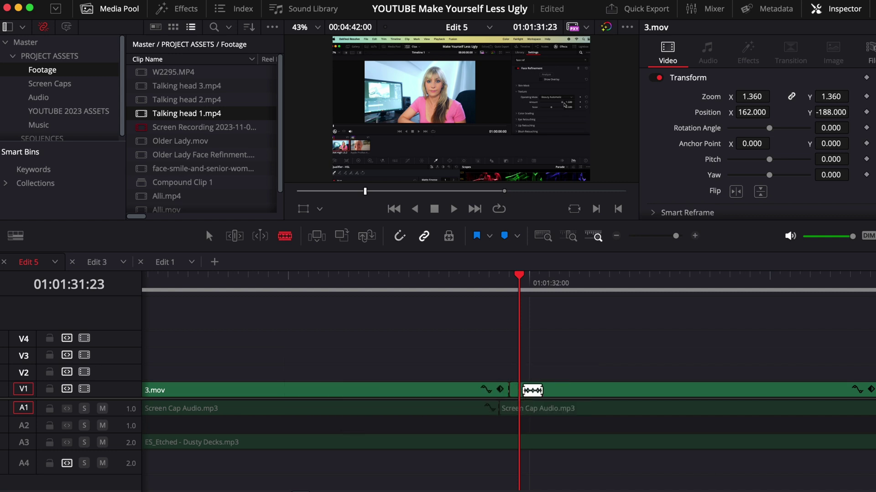
pyautogui.press('a')
pyautogui.click(514, 390)
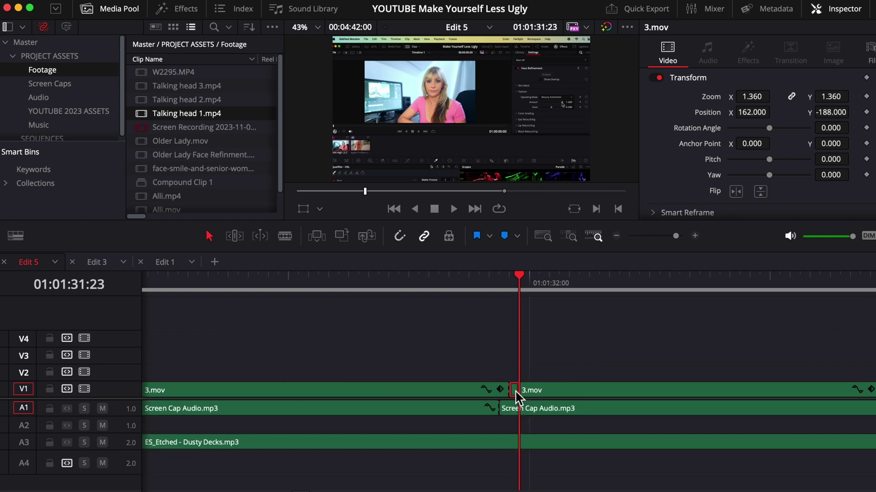
pyautogui.moveTo(516, 393); pyautogui.dragTo(515, 372)
# Make the V2 slice a freeze frame through Change Clip Speed
pyautogui.rightClick(515, 375)
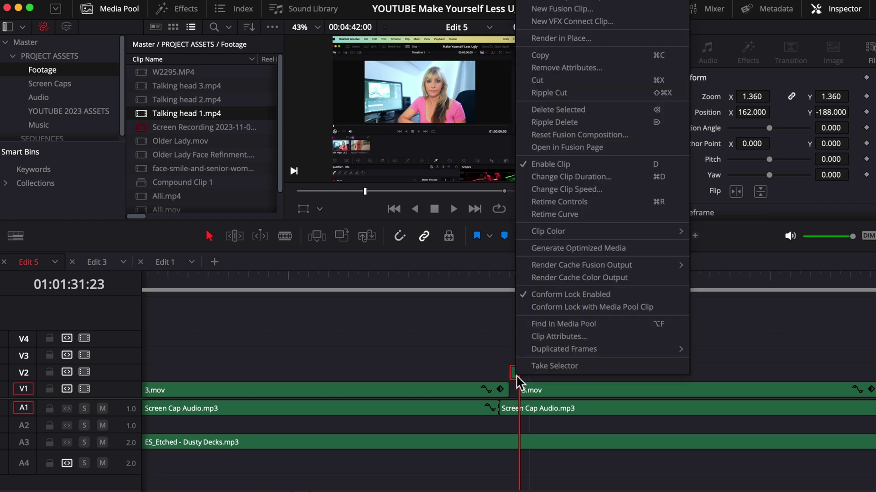
pyautogui.click(552, 192)
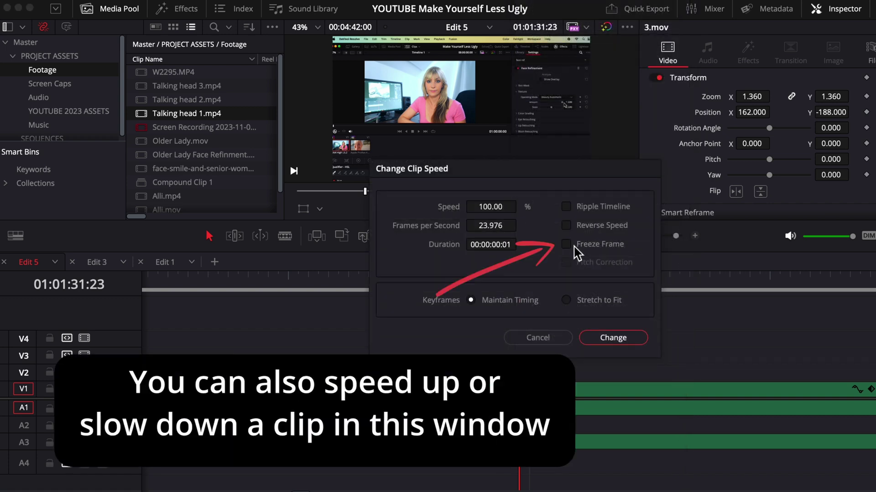
pyautogui.click(566, 245)
pyautogui.click(605, 340)
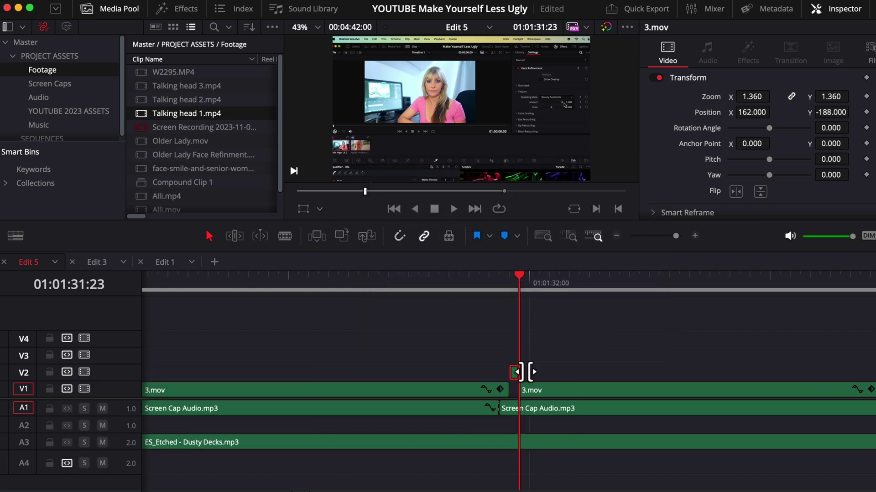
# Stretch the freeze frame out to both sides so it spans several frames above V1
pyautogui.moveTo(515, 388); pyautogui.dragTo(821, 383)
pyautogui.press('super+minus')
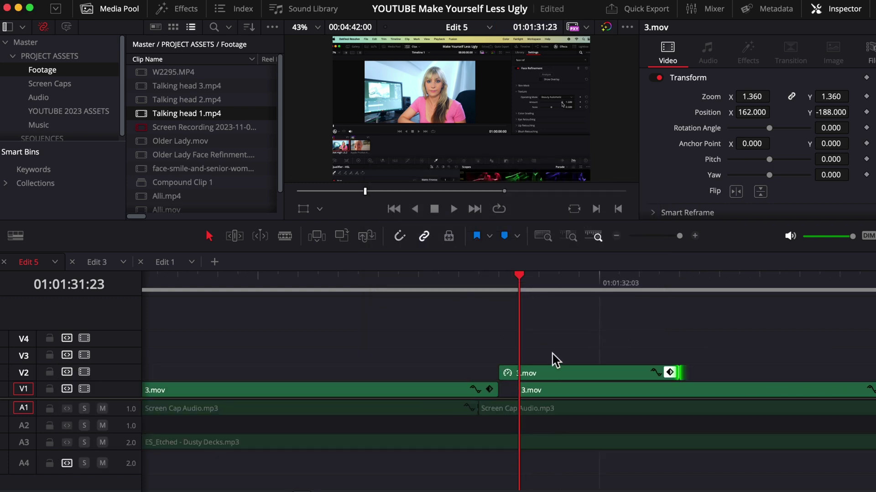
pyautogui.moveTo(504, 373); pyautogui.dragTo(318, 373)
pyautogui.moveTo(361, 280); pyautogui.dragTo(425, 338)
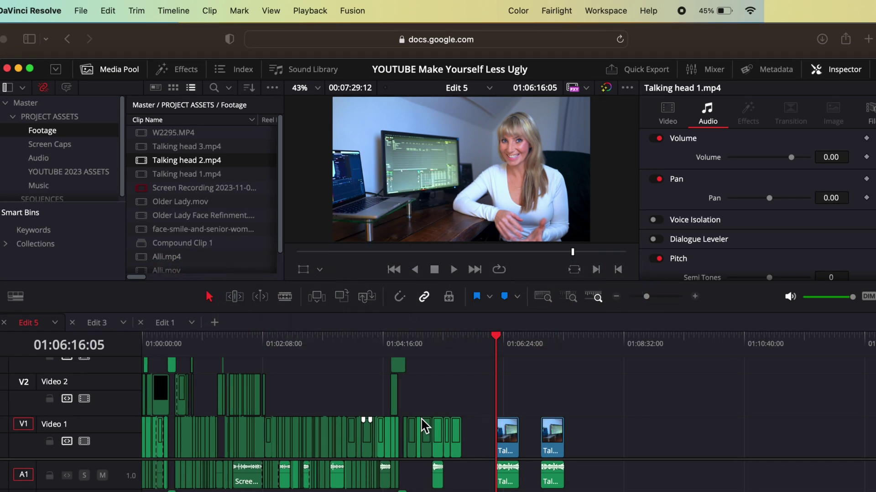
# Turn on View > Show Duplicate Frames and zoom in to inspect the marked Talking head 1.mp4 clips
pyautogui.click(270, 13)
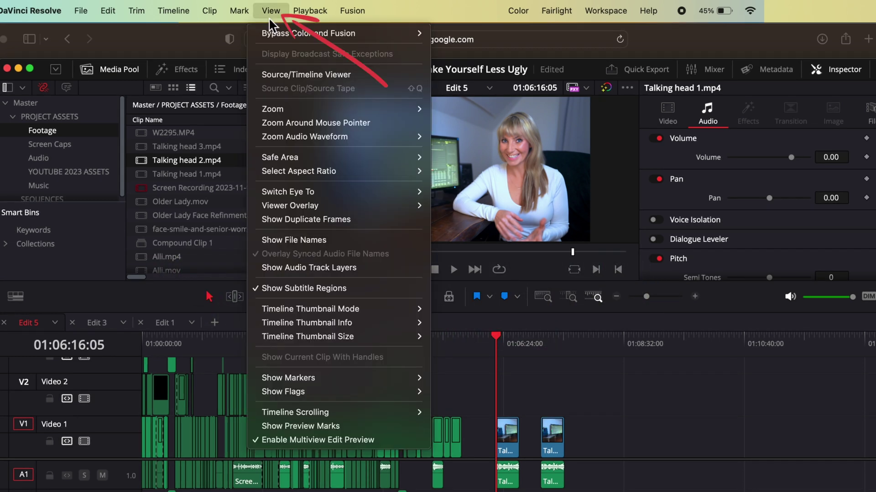
pyautogui.click(280, 223)
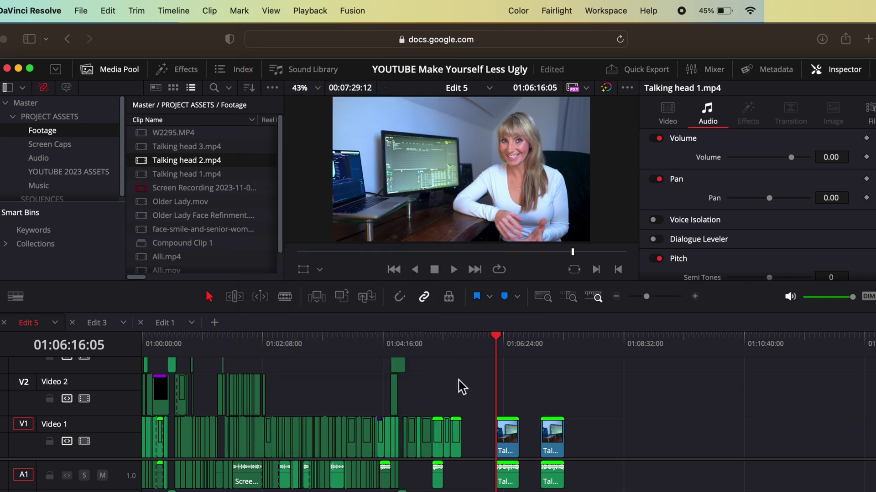
pyautogui.scroll(3, 461, 388)
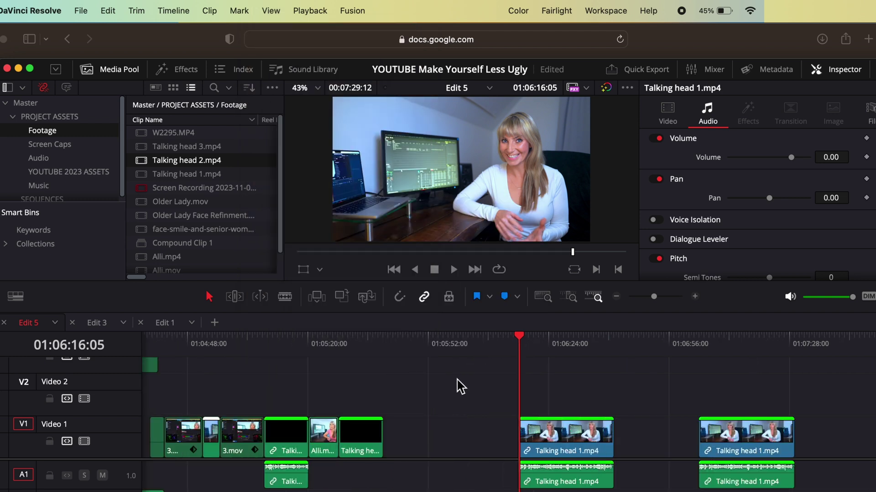
pyautogui.click(573, 343)
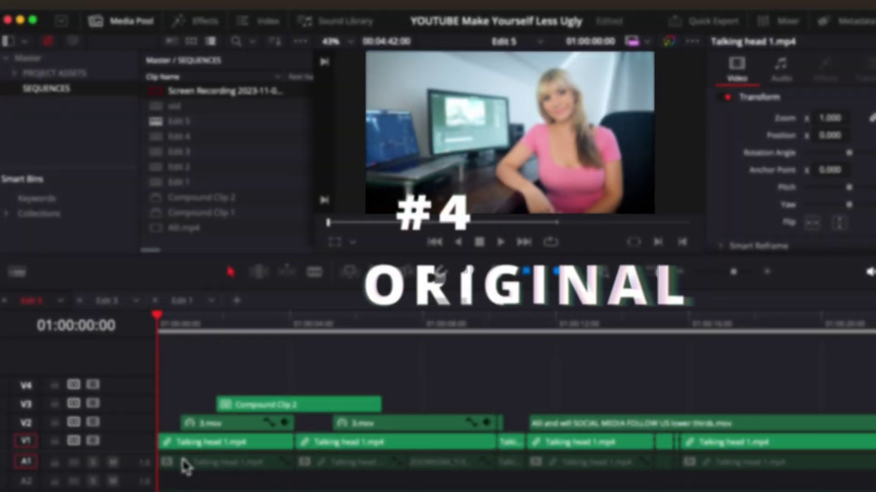
# Use Find In Media Pool on the A1 clip to reveal Talking head 1.mp4 in the Footage bin
pyautogui.rightClick(182, 458)
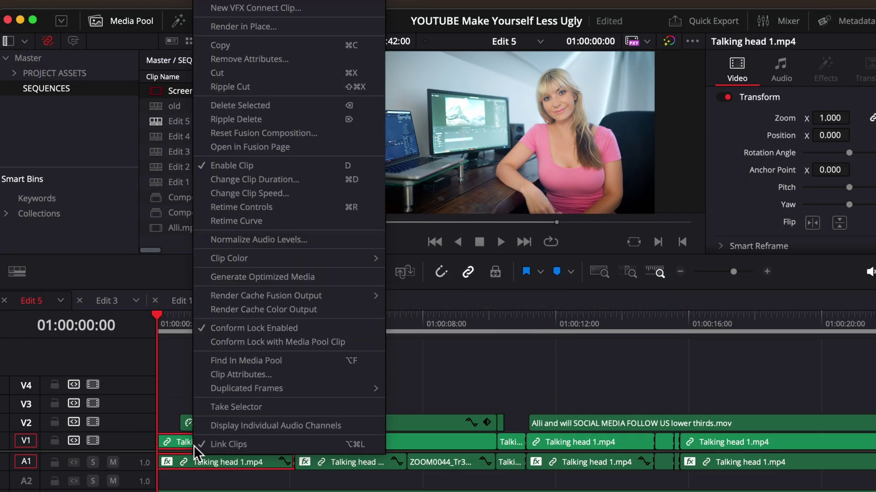
pyautogui.click(240, 360)
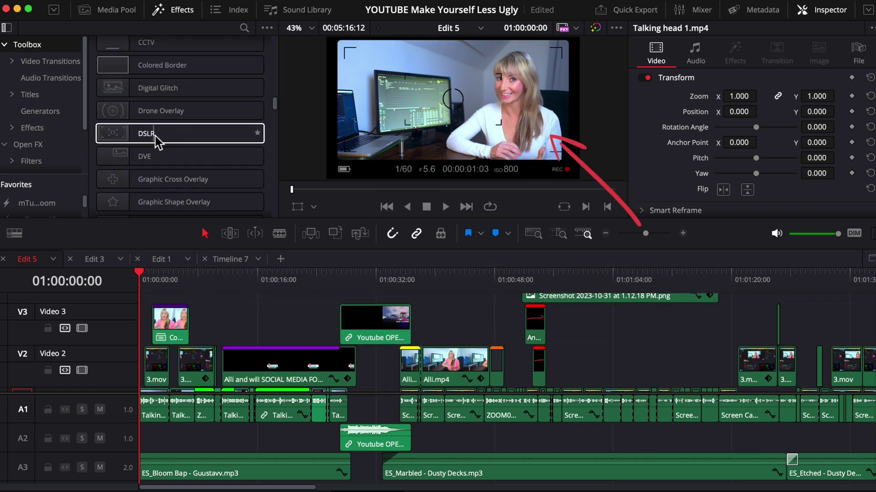
# Favourite the DSLR effect, enlarge the Favorites list, and confirm Hover Scrub Preview is on
pyautogui.click(257, 133)
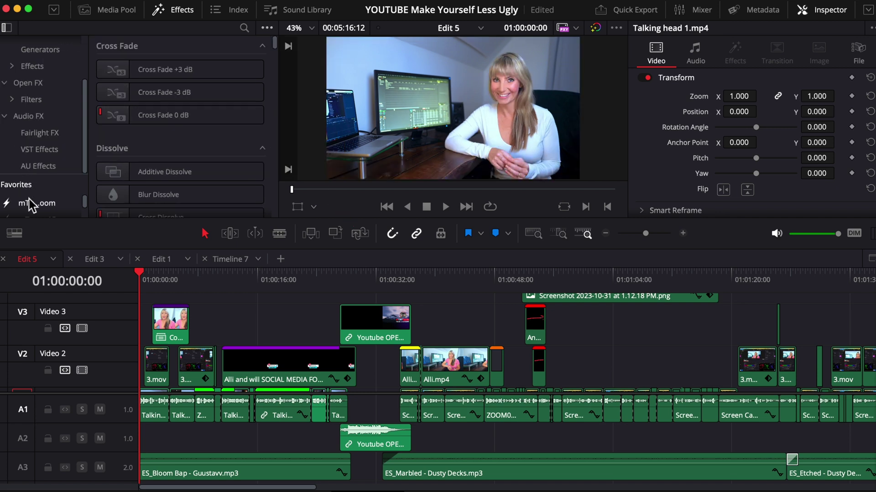
pyautogui.moveTo(41, 176); pyautogui.dragTo(55, 59)
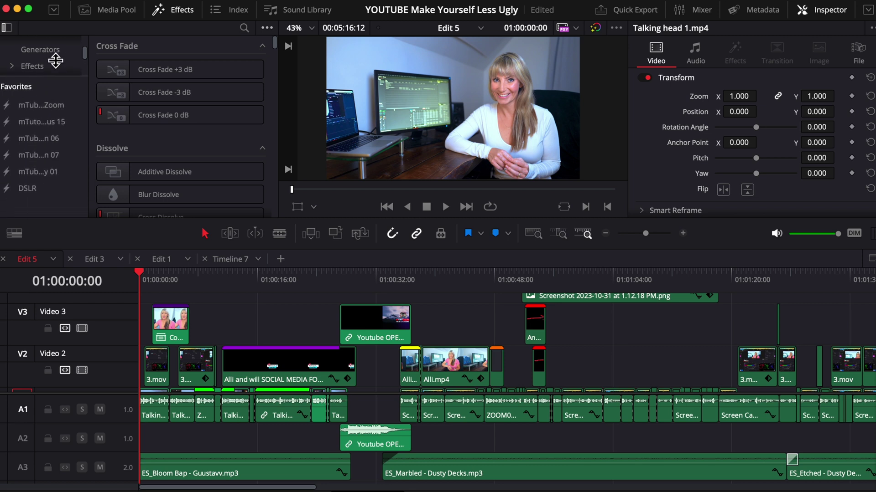
pyautogui.click(35, 192)
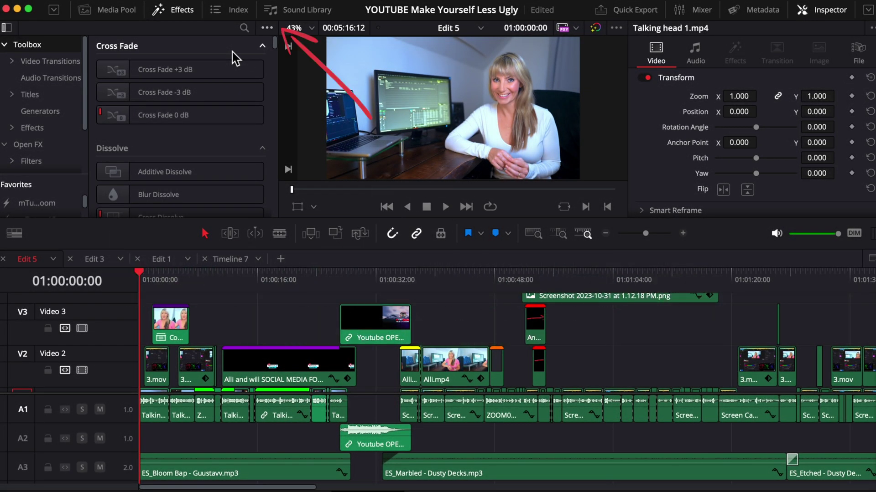
pyautogui.click(267, 28)
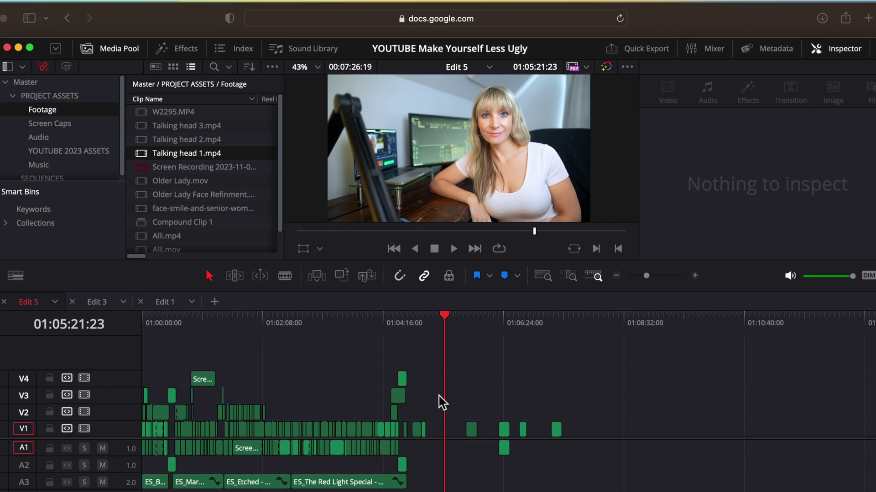
# Run Edit > Delete Gaps on Edit 5, then zoom in and select Talking head 2 on V1
pyautogui.click(108, 10)
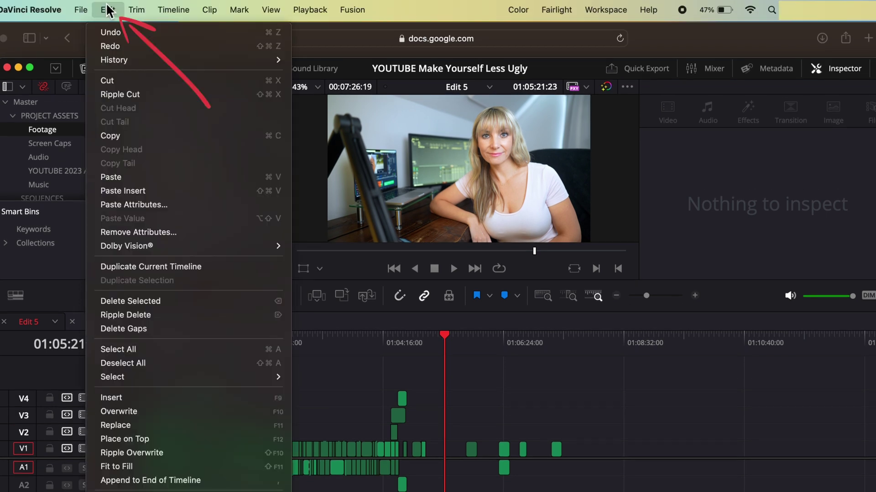
pyautogui.click(150, 330)
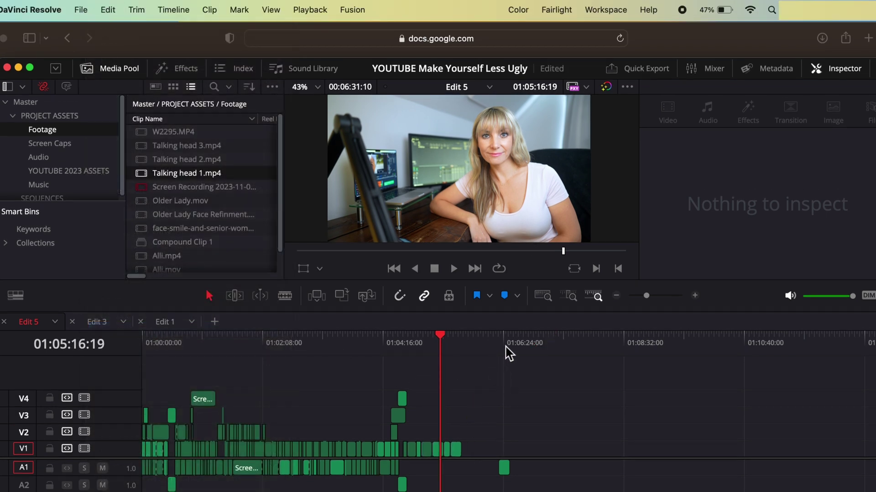
pyautogui.scroll(4, 509, 352)
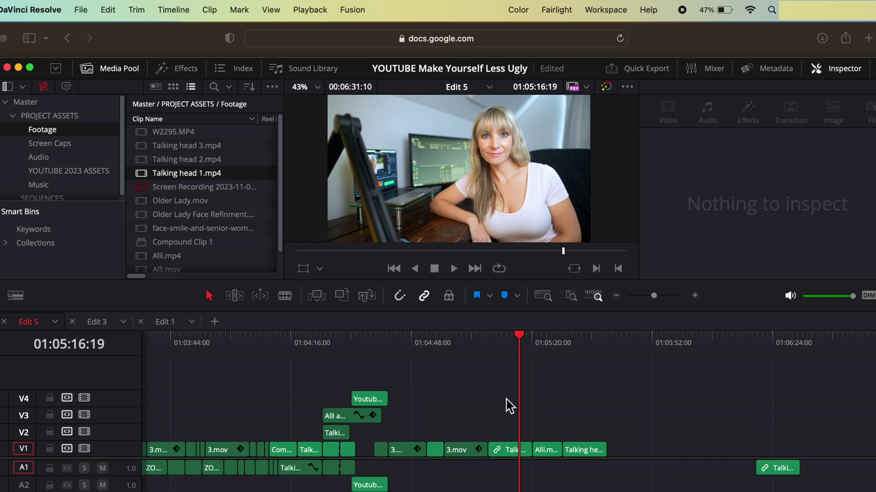
pyautogui.hscroll(5, 431, 456)
pyautogui.click(375, 451)
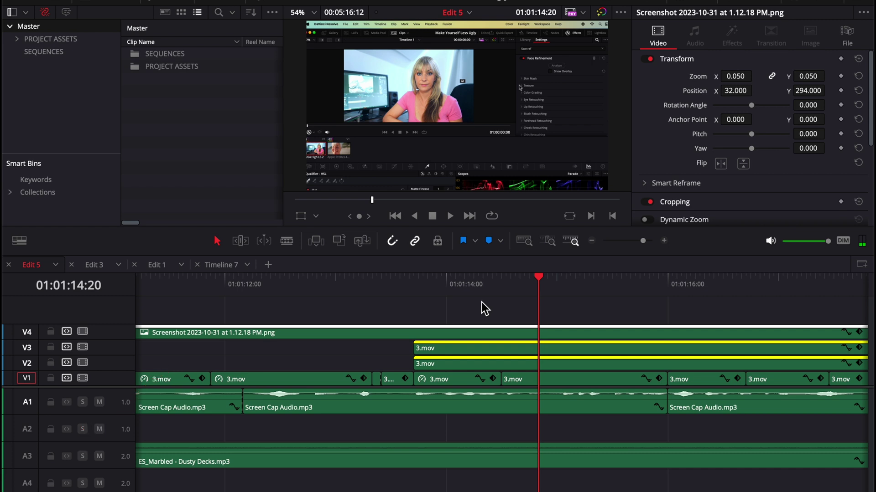
# Blade V1–V4 at the 01:01:14:20 playhead, nudge the playhead right, then undo the cut
pyautogui.press('super+b')
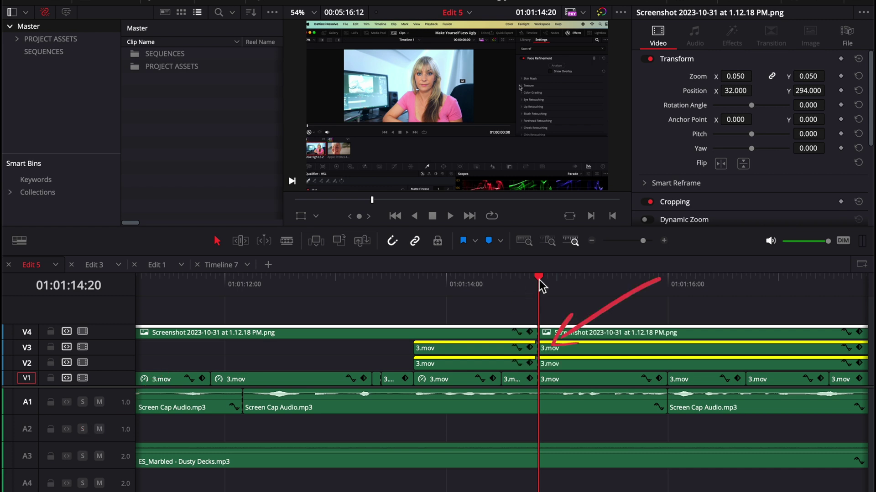
pyautogui.moveTo(597, 285); pyautogui.dragTo(603, 285)
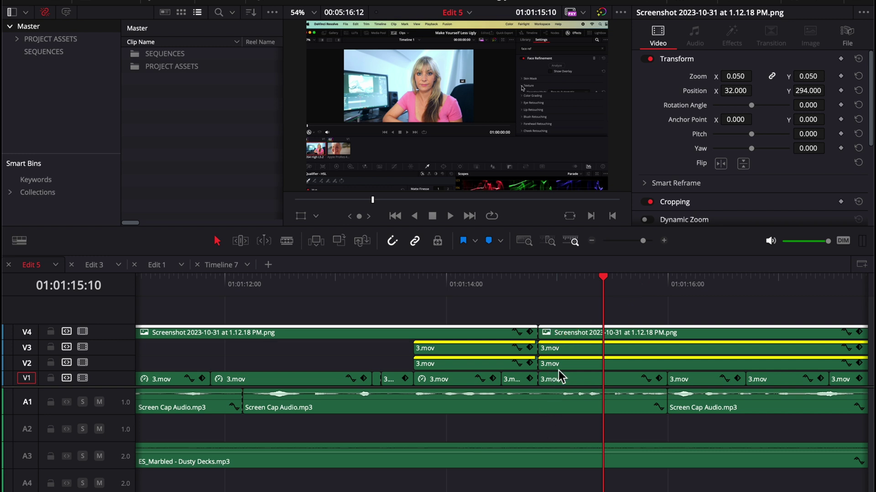
pyautogui.press('super+z')
# Turn off auto track selectors on A1, A3 and V1–V3, then undo a trial clip move
pyautogui.scroll(-10, 328, 319)
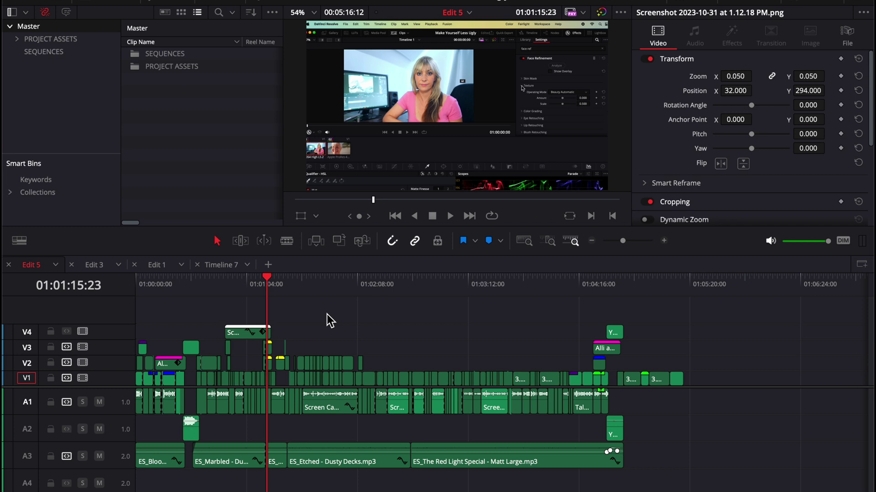
pyautogui.click(67, 402)
pyautogui.click(67, 457)
pyautogui.click(67, 347)
pyautogui.click(67, 362)
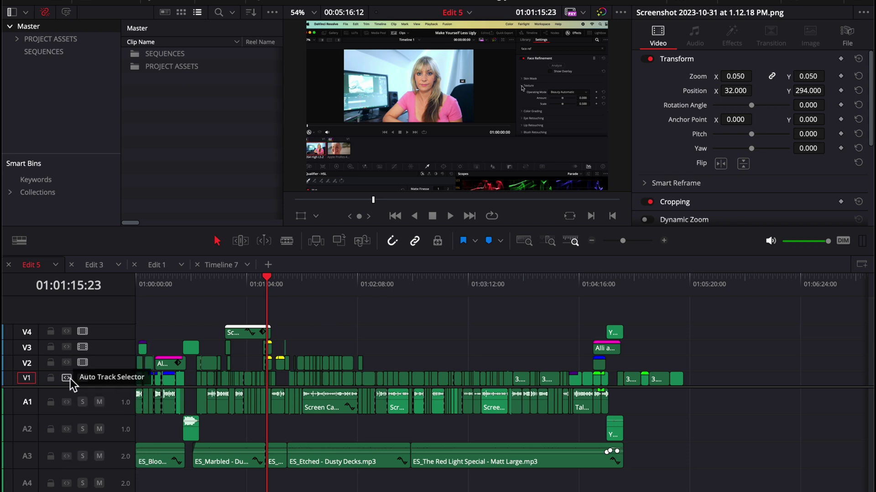
pyautogui.click(66, 378)
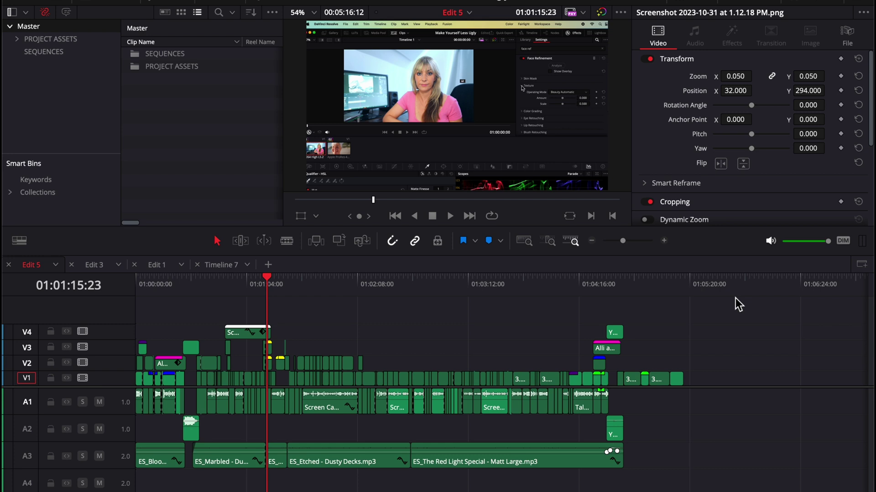
pyautogui.moveTo(726, 322); pyautogui.dragTo(460, 467)
pyautogui.hotkey('ctrl', 'z')
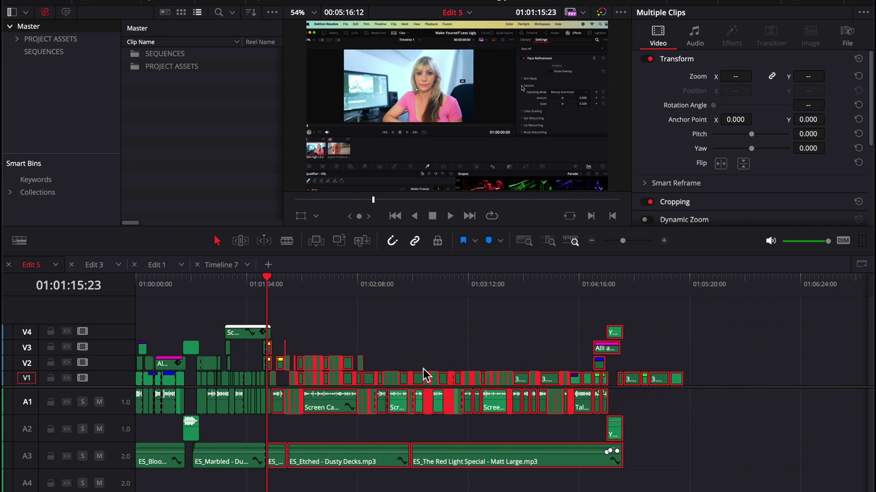
pyautogui.click(413, 335)
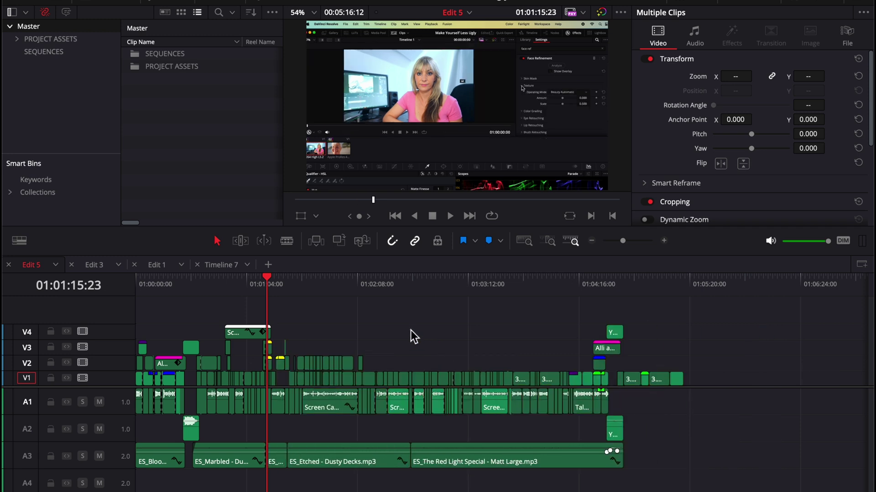
# Lock A1–A3 and drag the later video clips right while the audio stays put
pyautogui.click(50, 403)
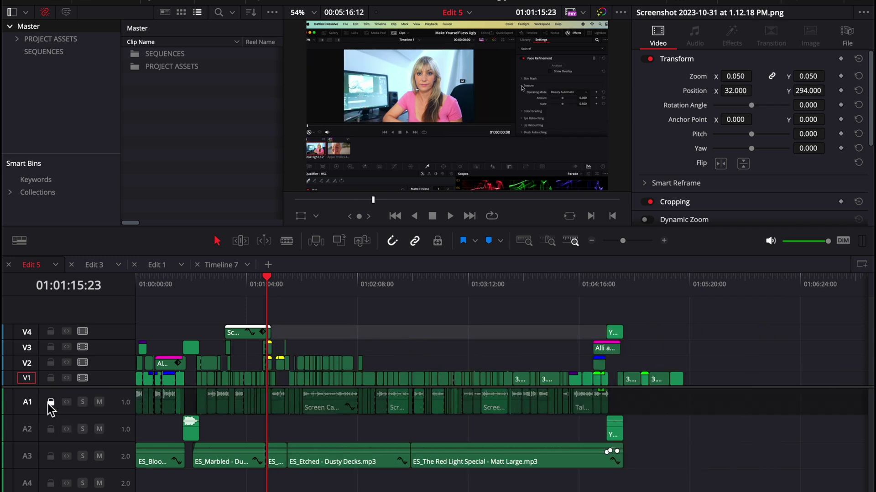
pyautogui.click(50, 429)
pyautogui.click(51, 457)
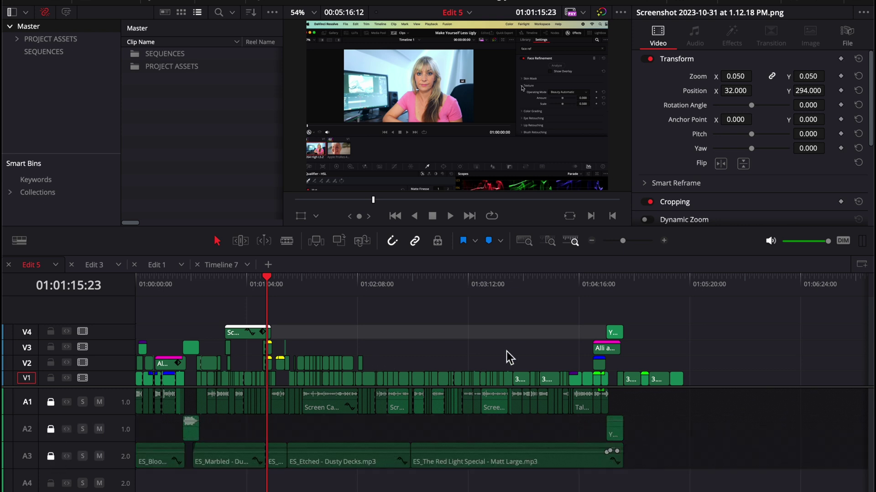
pyautogui.moveTo(718, 326); pyautogui.dragTo(269, 471)
pyautogui.moveTo(348, 379); pyautogui.dragTo(499, 377)
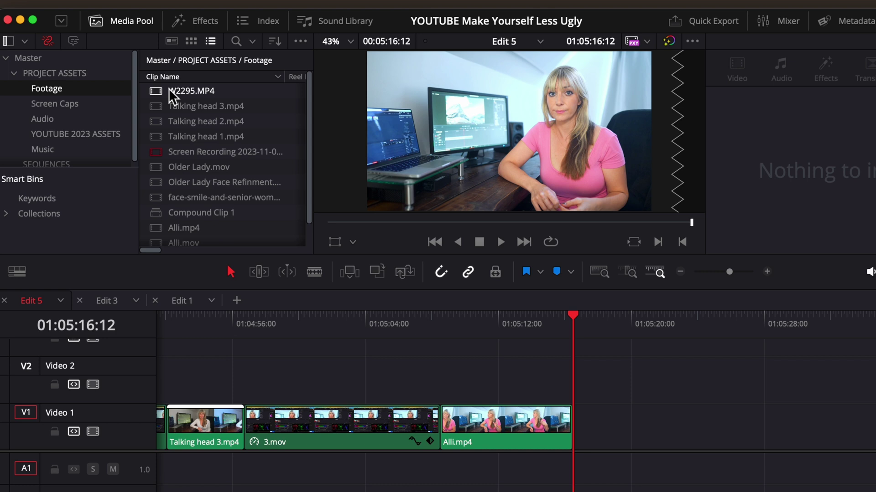
# Build Timeline 7 from the W2295.MP4 clip and fit it to the timeline view
pyautogui.rightClick(169, 89)
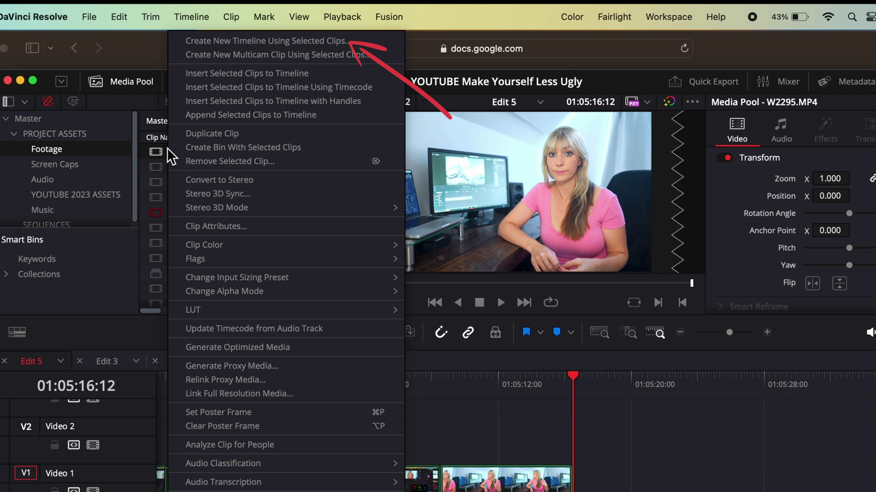
pyautogui.click(265, 40)
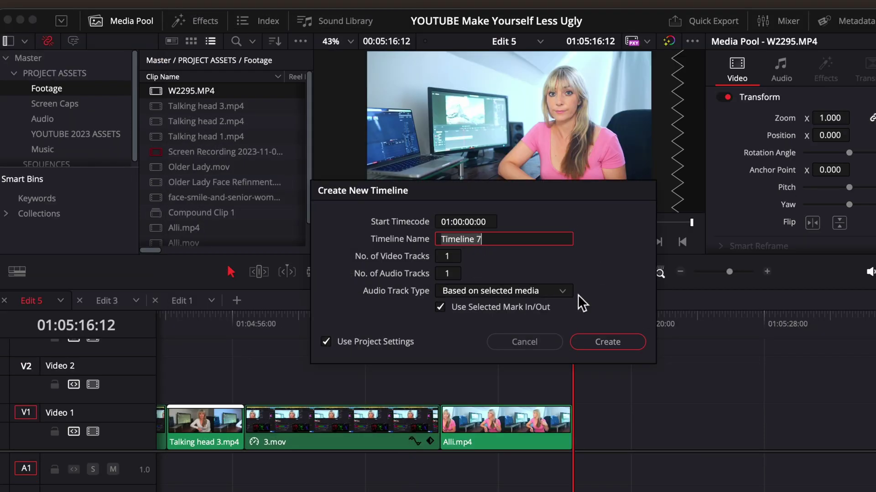
pyautogui.click(594, 342)
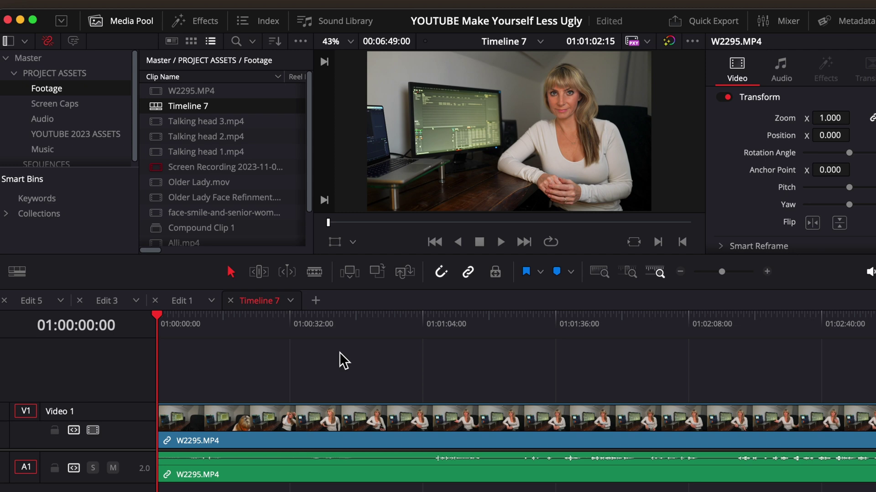
pyautogui.hotkey('shift', 'z')
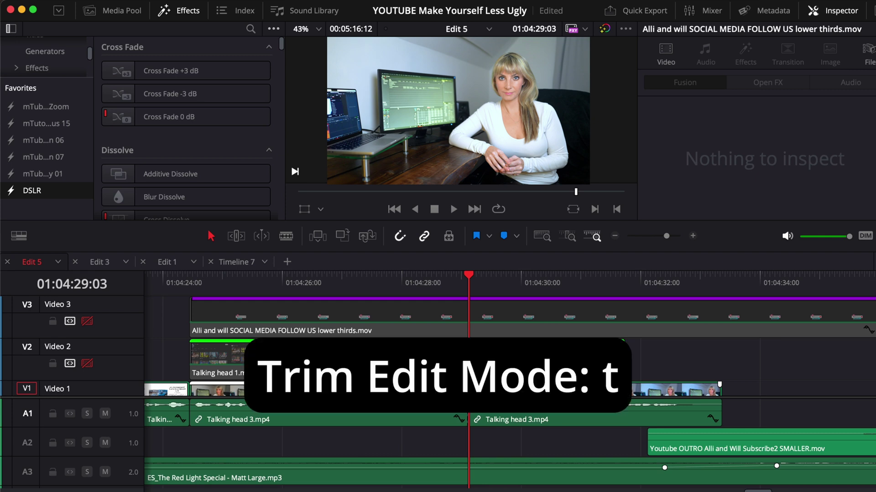
# Slip the second Talking head 3.mp4 clip by +02:10, then nudge the playhead to review it
pyautogui.click(574, 397)
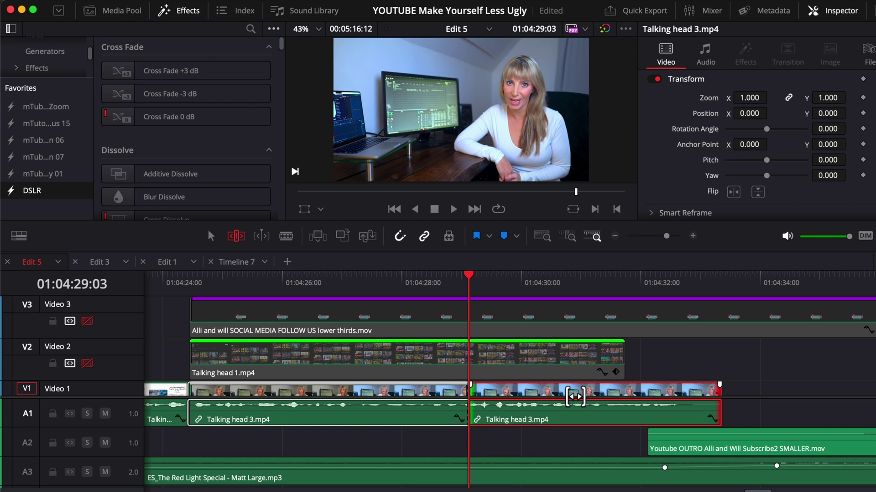
pyautogui.moveTo(575, 396); pyautogui.dragTo(724, 391)
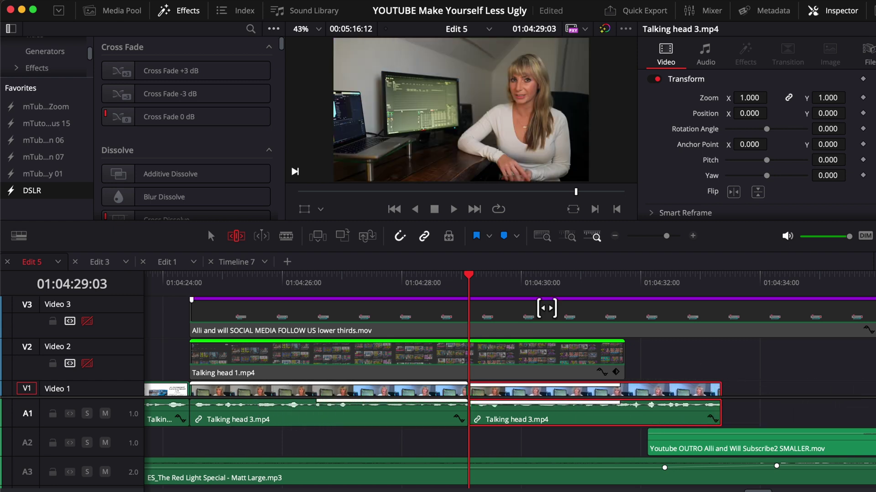
pyautogui.moveTo(472, 281); pyautogui.dragTo(496, 282)
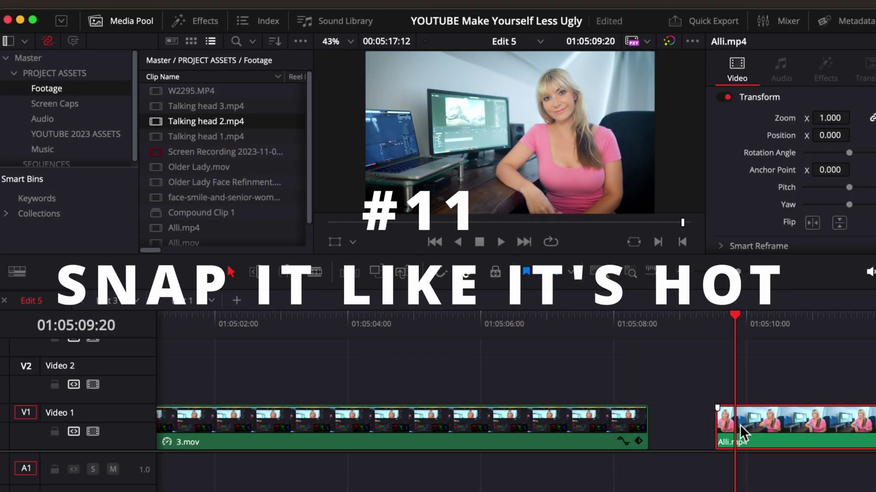
# Drag Alli.mp4 left until it snaps flush against the end of 3.mov
pyautogui.moveTo(738, 425); pyautogui.dragTo(754, 436)
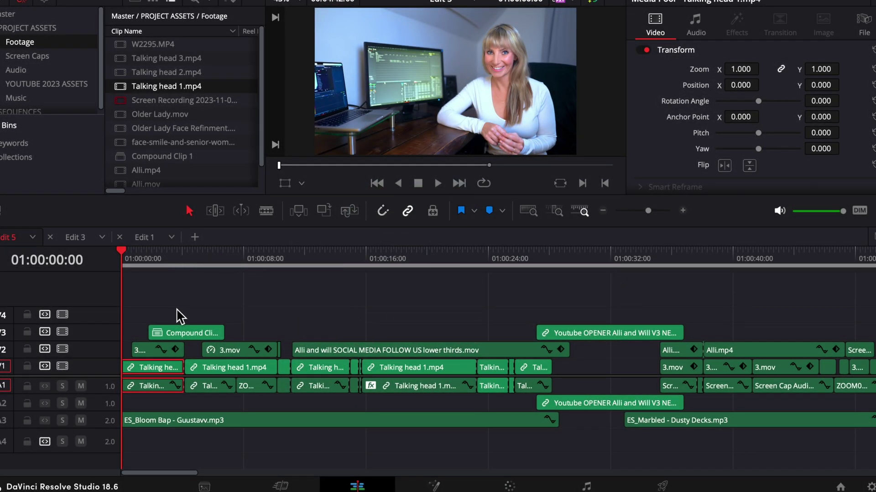
# Fit the Edit 5 timeline, put the playhead at 01:01:29:05, and zoom in around it
pyautogui.hotkey('shift', 'z')
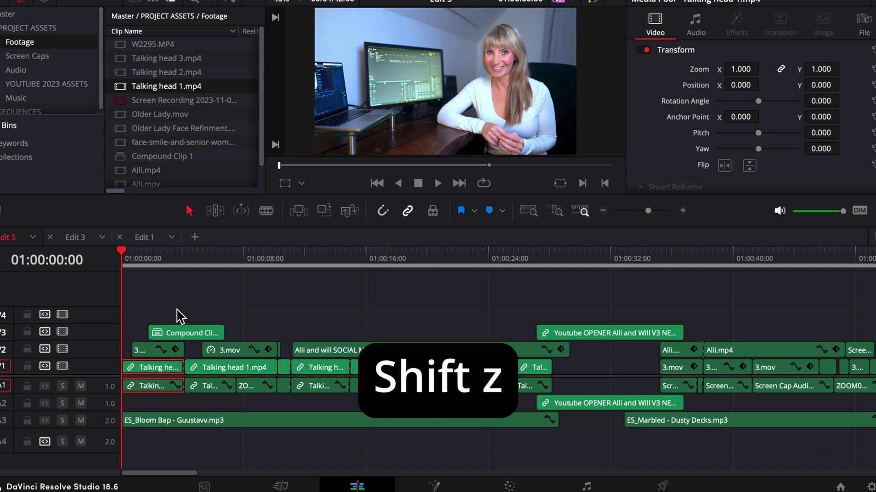
pyautogui.hotkey('shift', 'z')
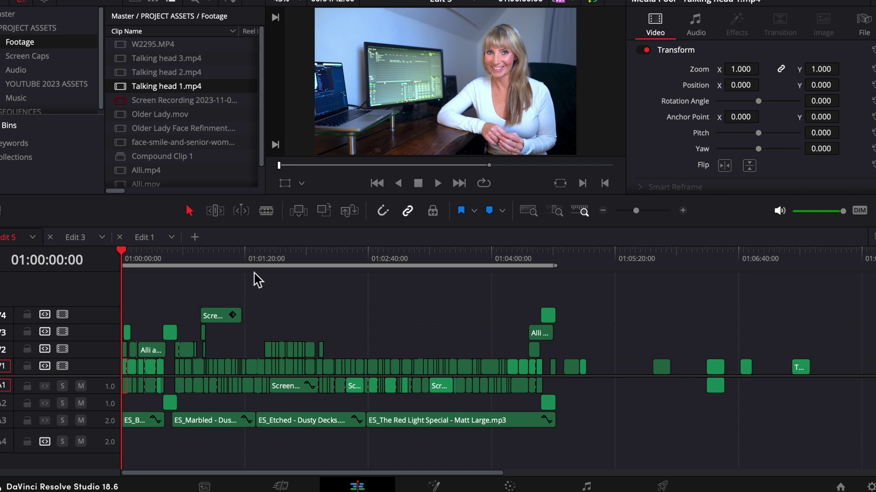
pyautogui.click(260, 258)
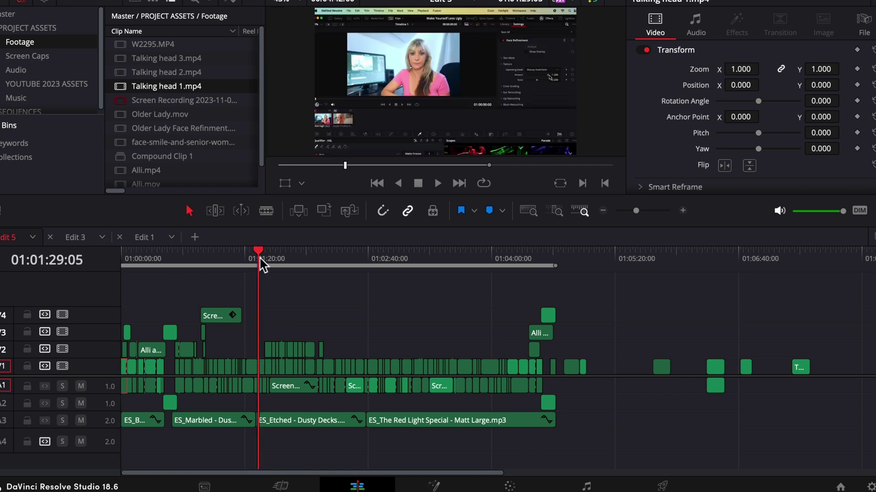
pyautogui.hotkey('shift', 'z')
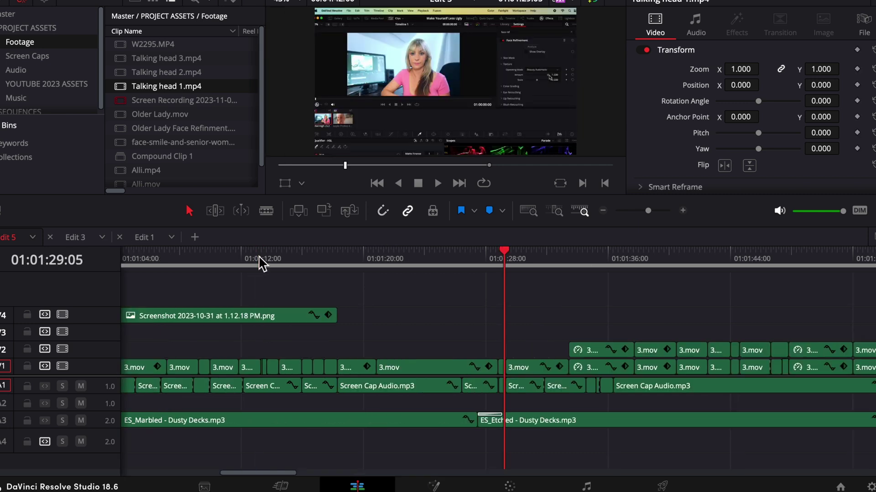